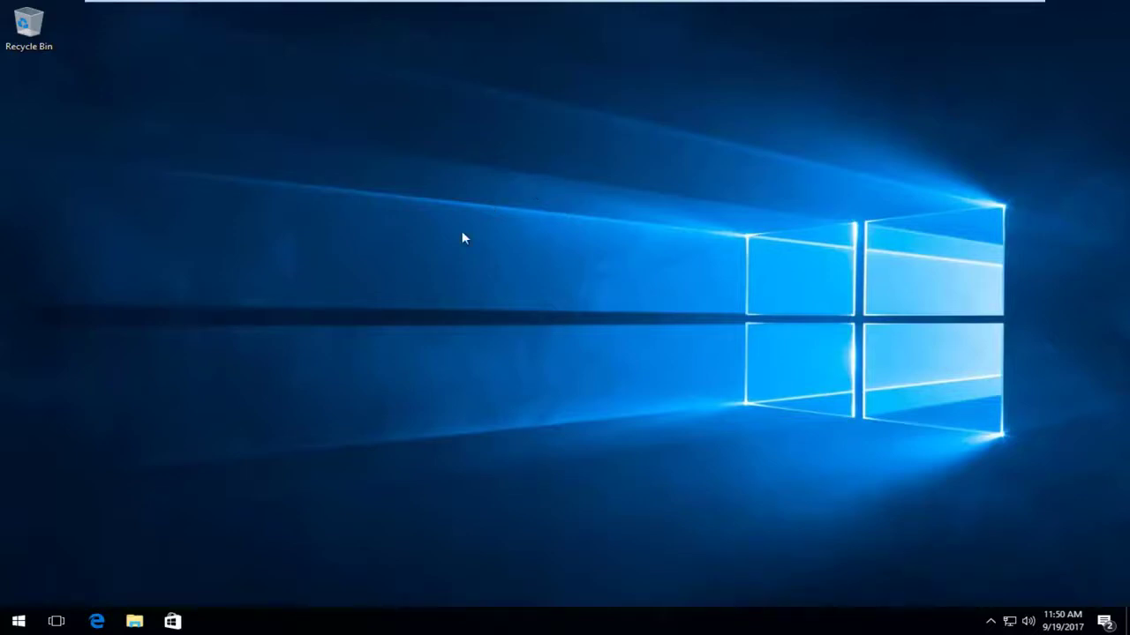
Open the Start menu from the taskbar.
left_click(17, 623)
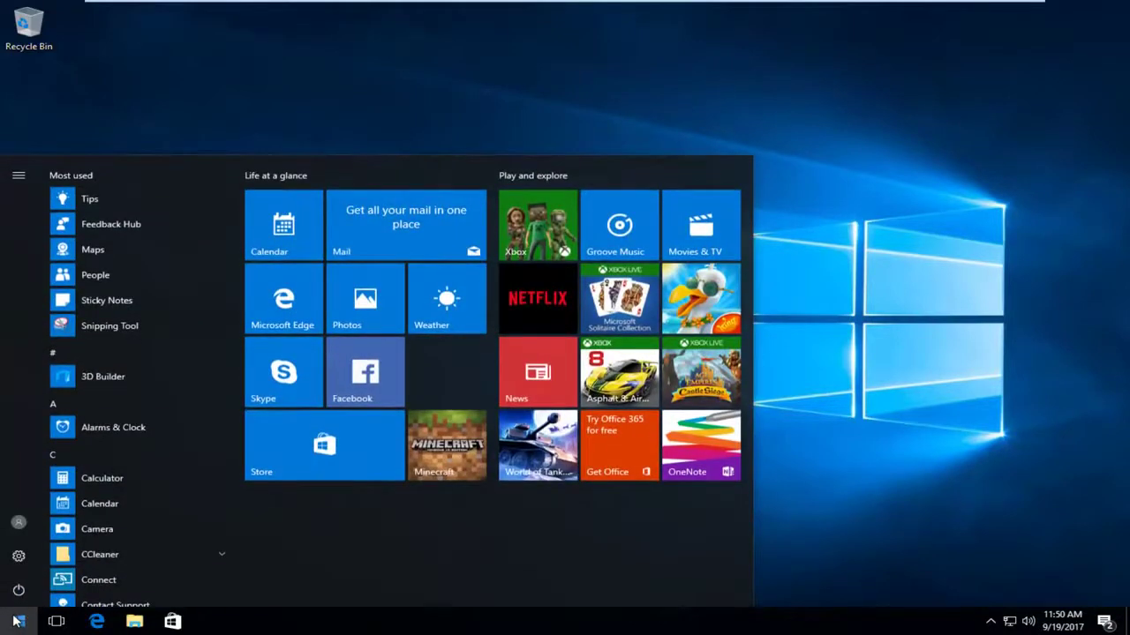
Search for regedit and run Registry Editor as administrator, approving the UAC prompt.
type("regedit")
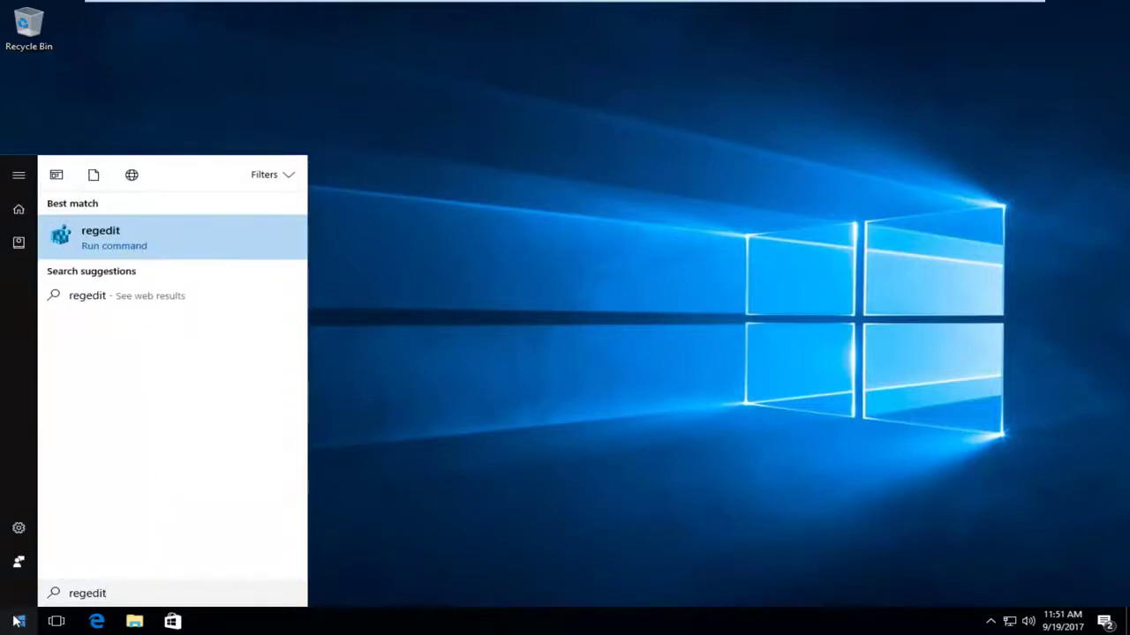
right_click(104, 237)
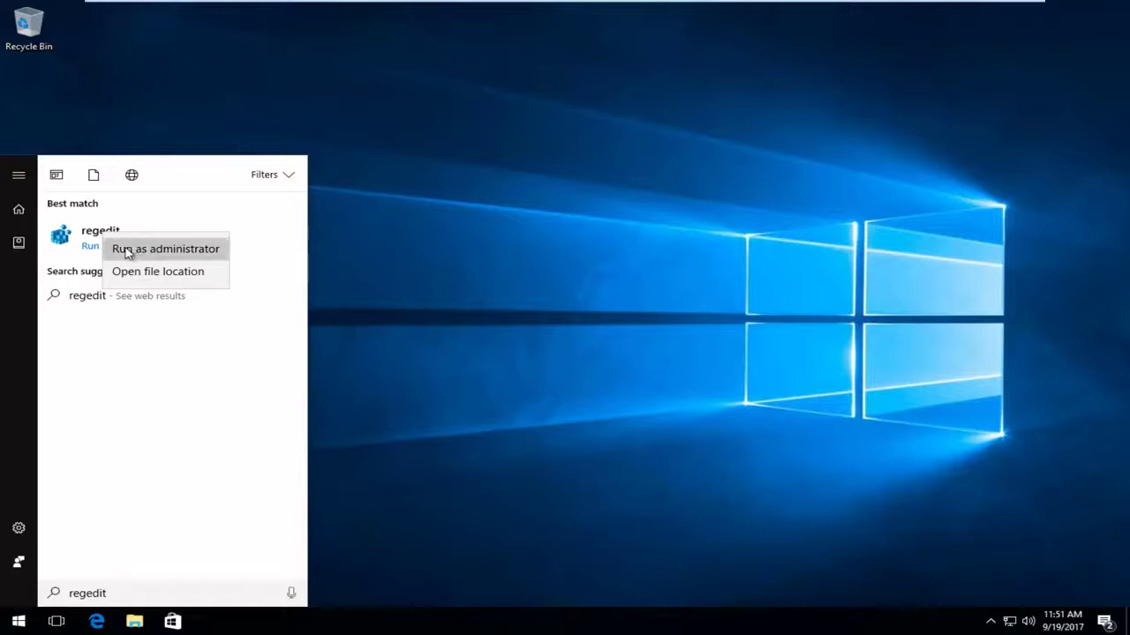
left_click(130, 251)
left_click(126, 251)
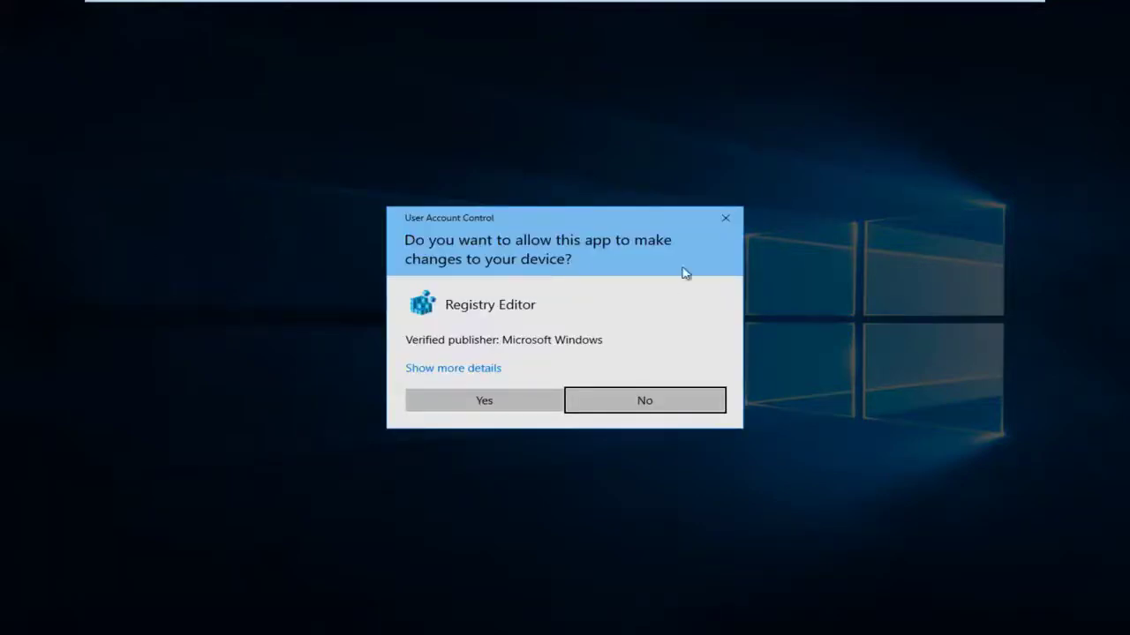
left_click(477, 403)
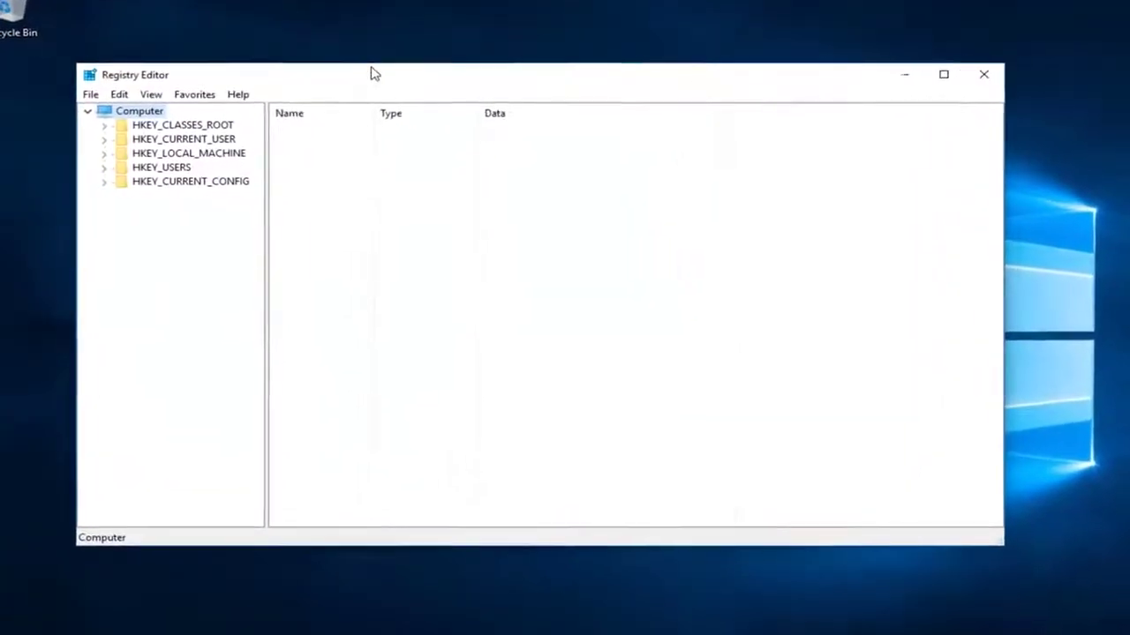
Navigate to HKEY_CURRENT_USER\AppEvents\EventLabels\WindowsLogoff, widening the key tree pane.
left_click(156, 137)
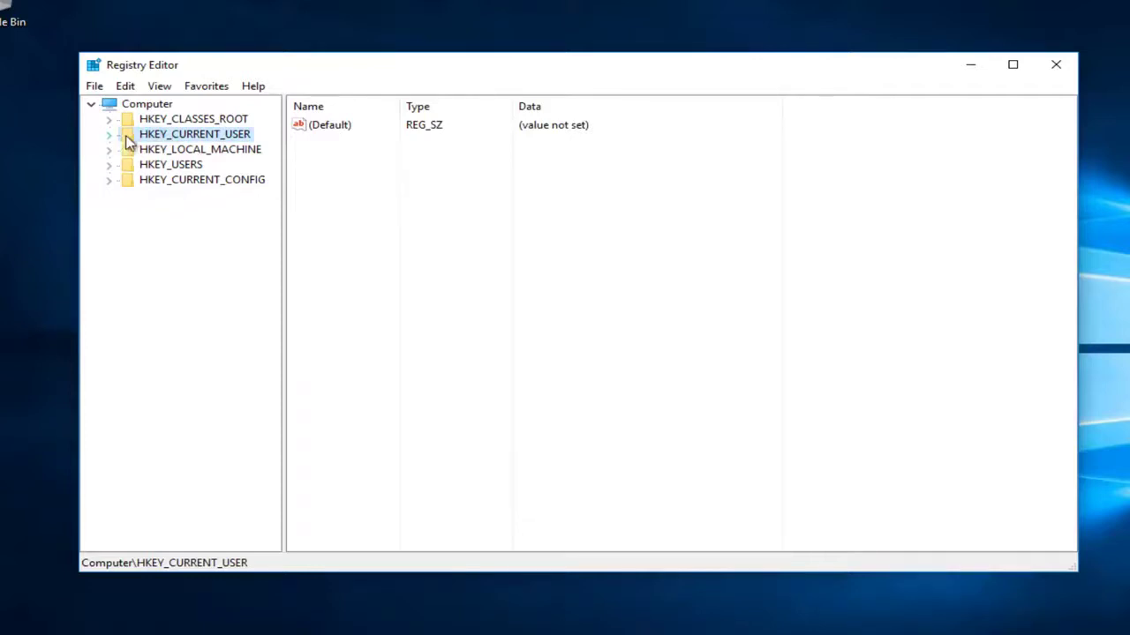
double_click(128, 139)
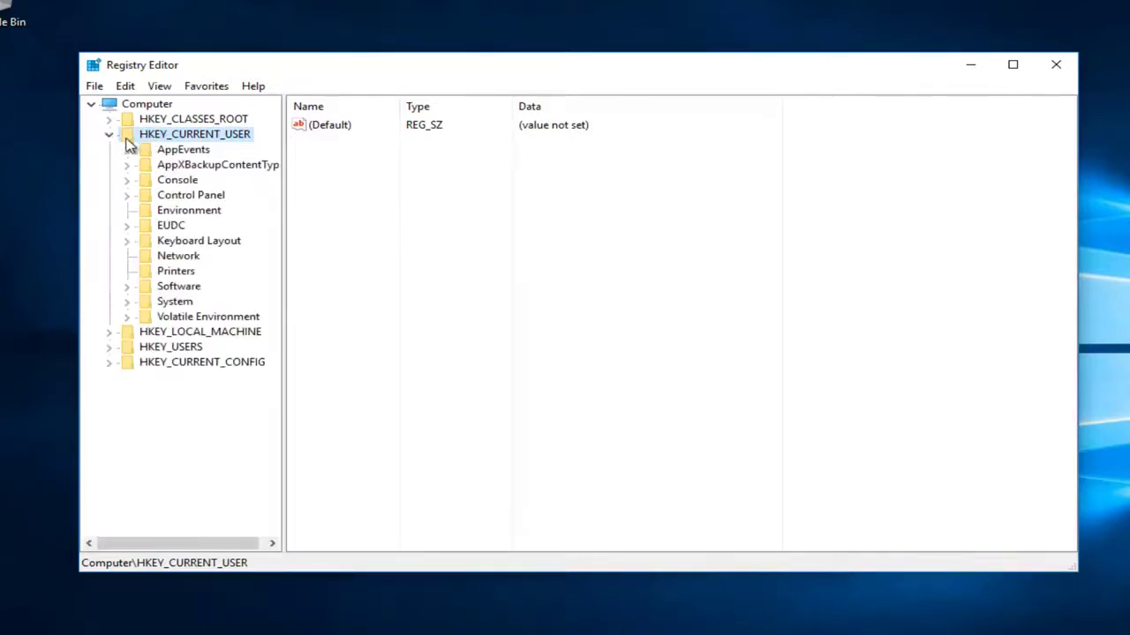
double_click(163, 155)
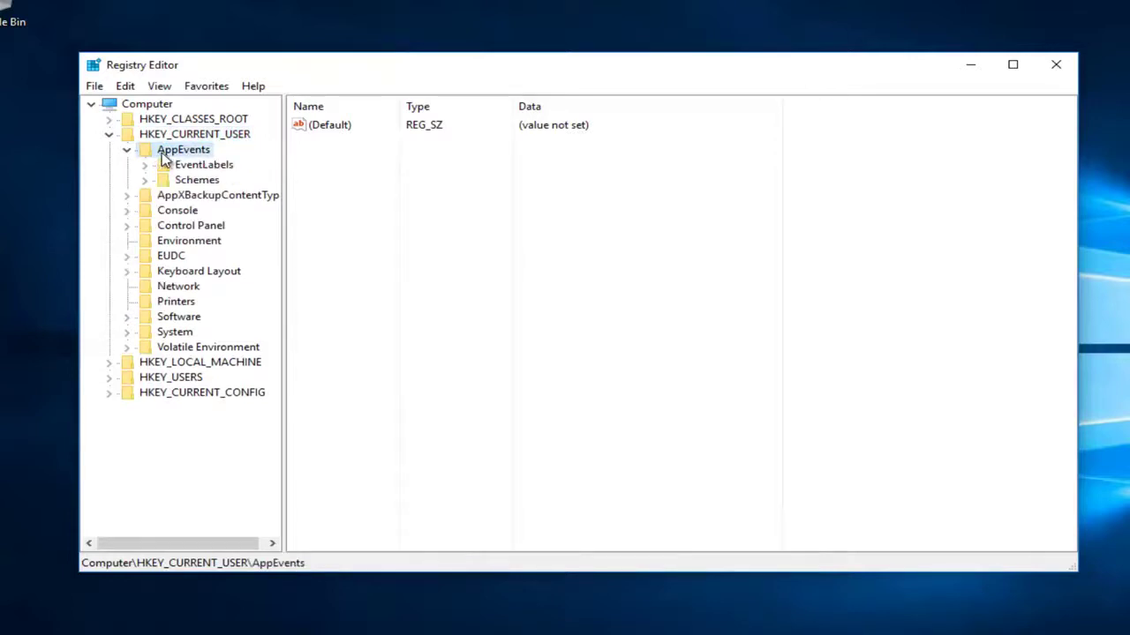
left_click(162, 167)
left_click(146, 168)
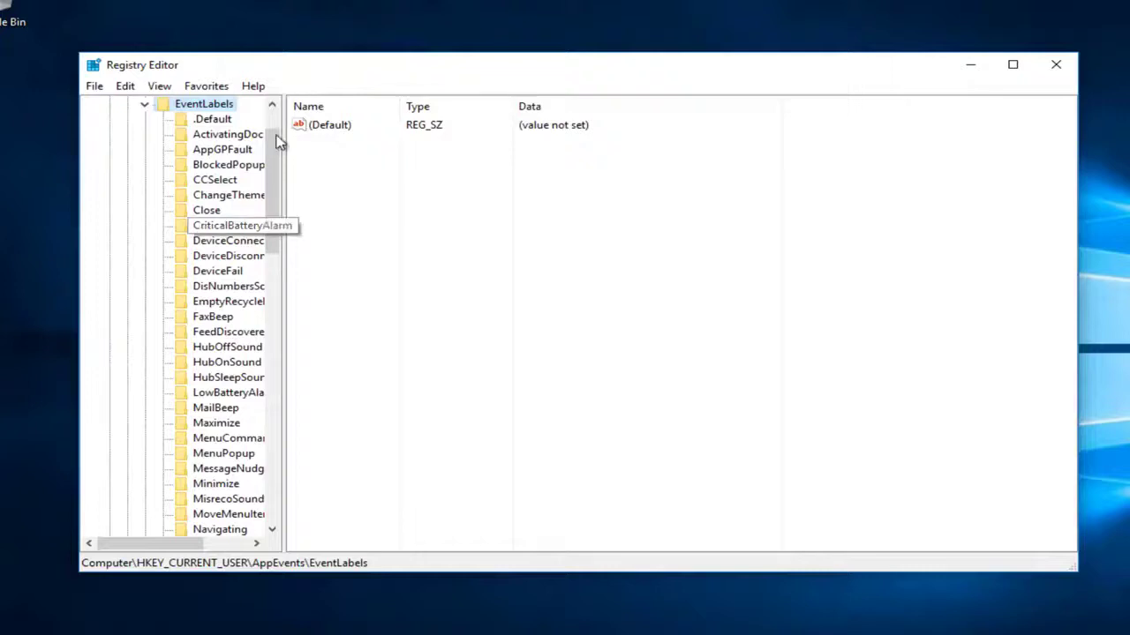
left_click_drag(284, 139, 428, 145)
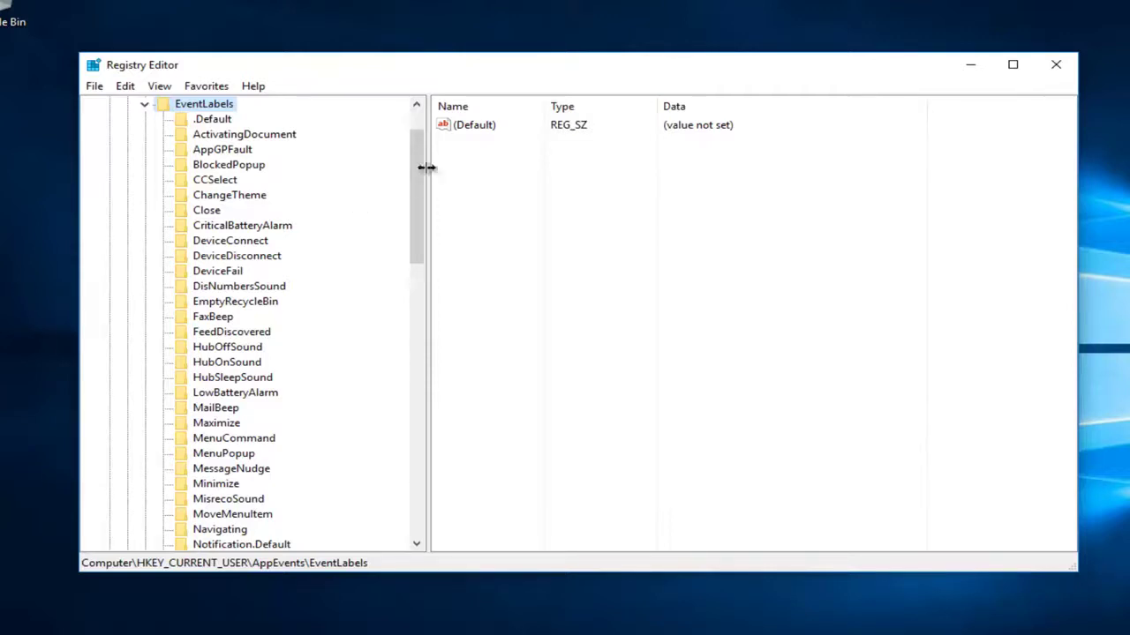
left_click_drag(413, 227, 356, 428)
left_click(263, 424)
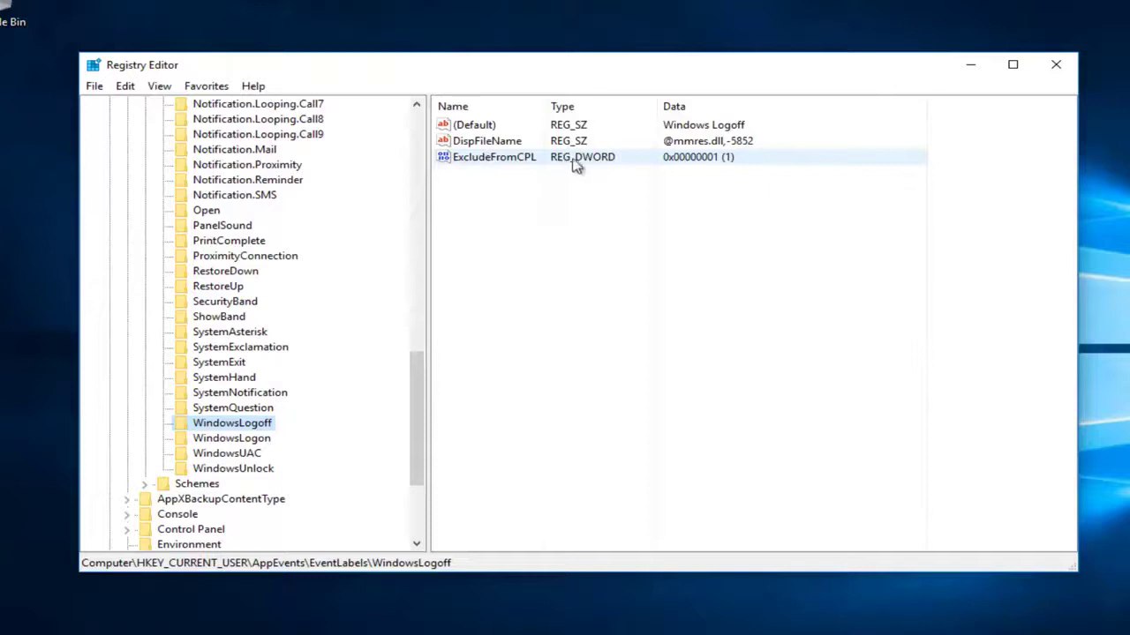
Set ExcludeFromCPL to 0 under the WindowsLogoff key.
double_click(484, 165)
left_click_drag(287, 142, 605, 149)
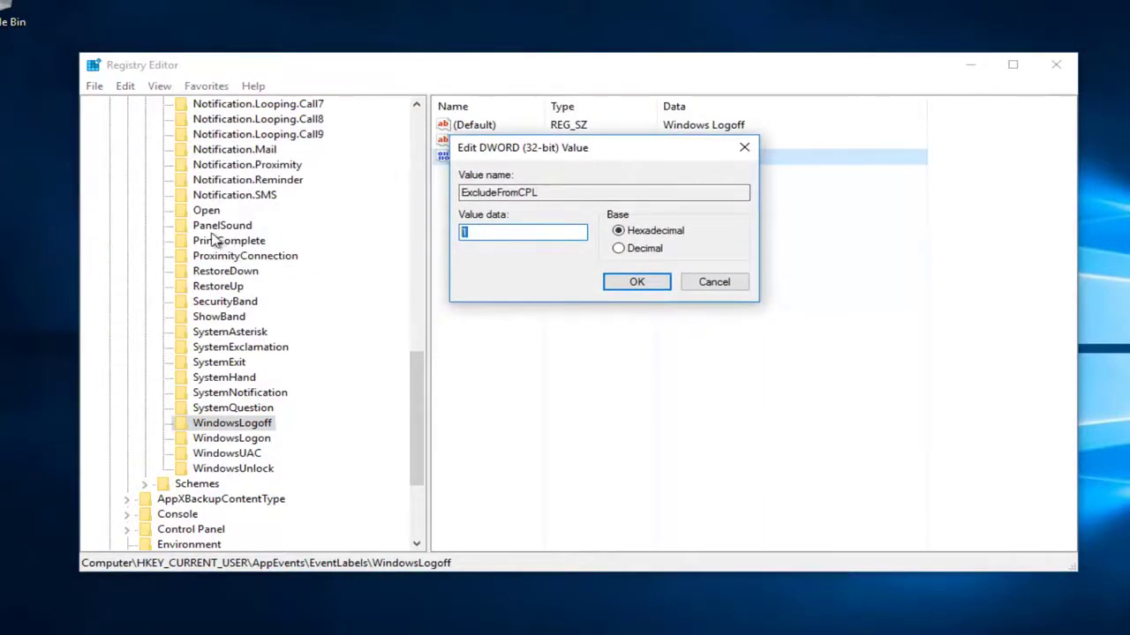
type("0")
left_click(636, 283)
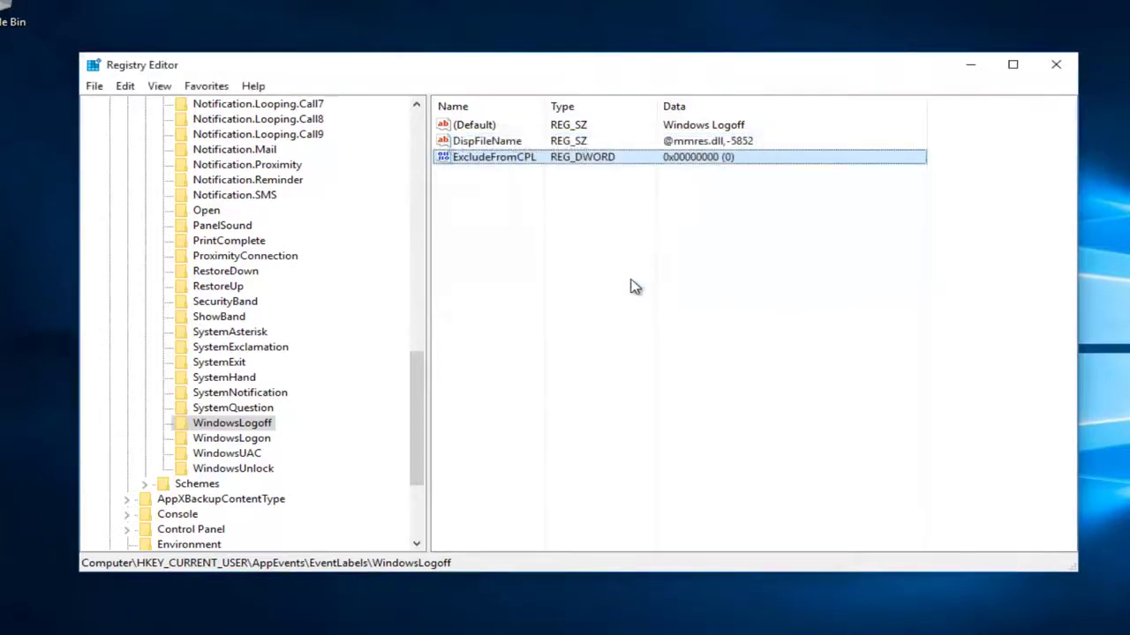
Set ExcludeFromCPL to 0 under WindowsLogon, then close Registry Editor.
left_click(246, 439)
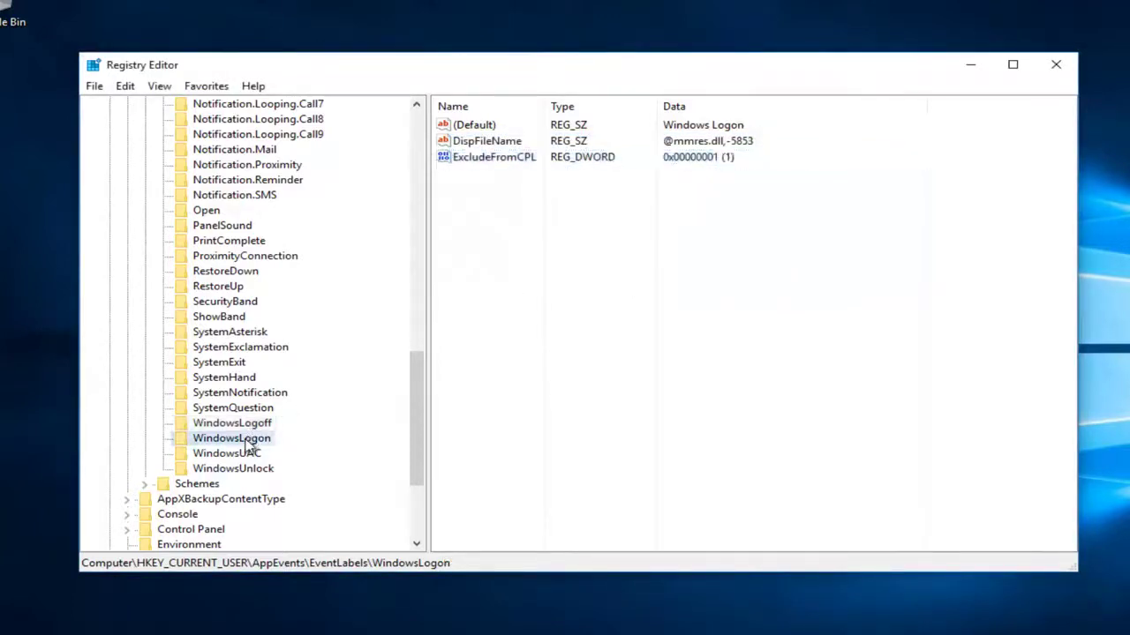
double_click(481, 159)
type("0")
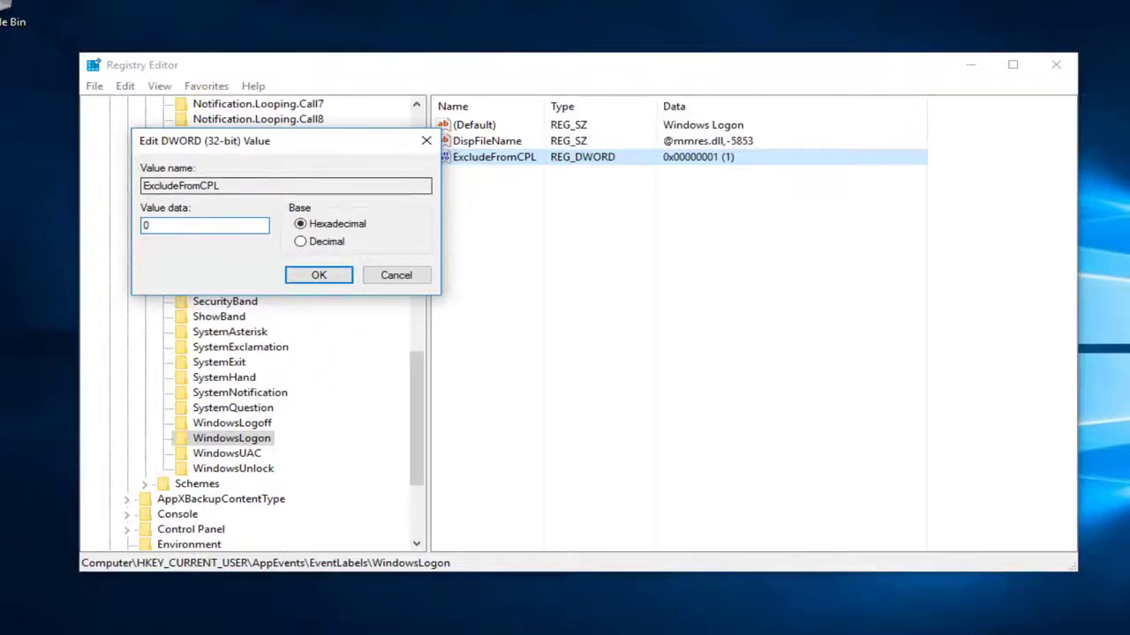
left_click_drag(242, 146, 626, 184)
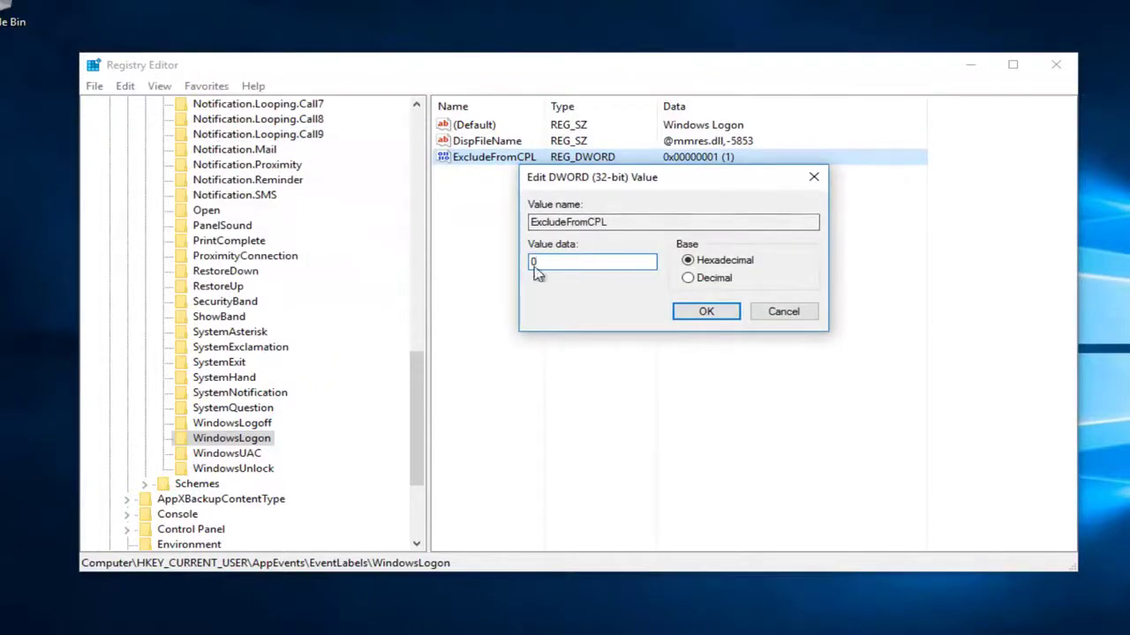
left_click(693, 311)
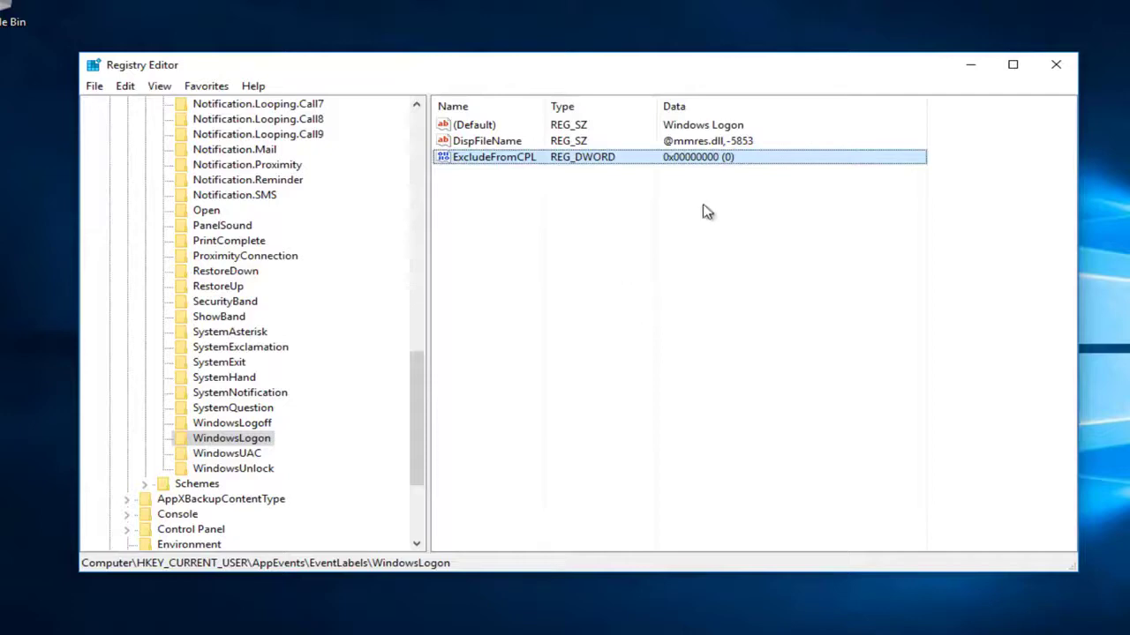
left_click(1052, 67)
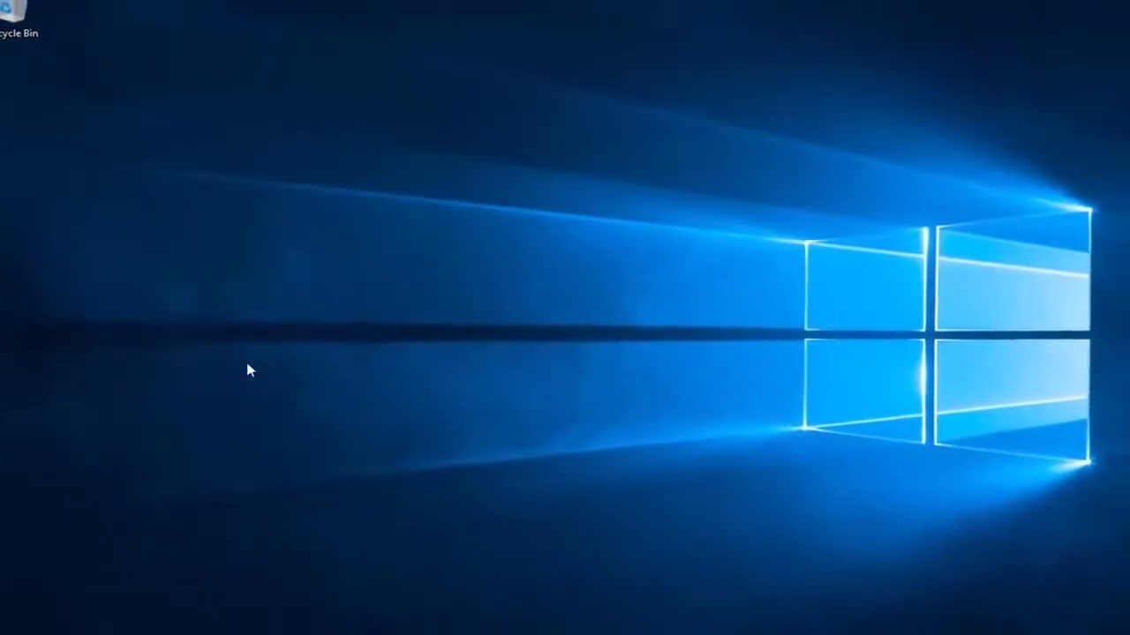
Search the Start menu for 'control panel' and open Control Panel.
left_click(8, 629)
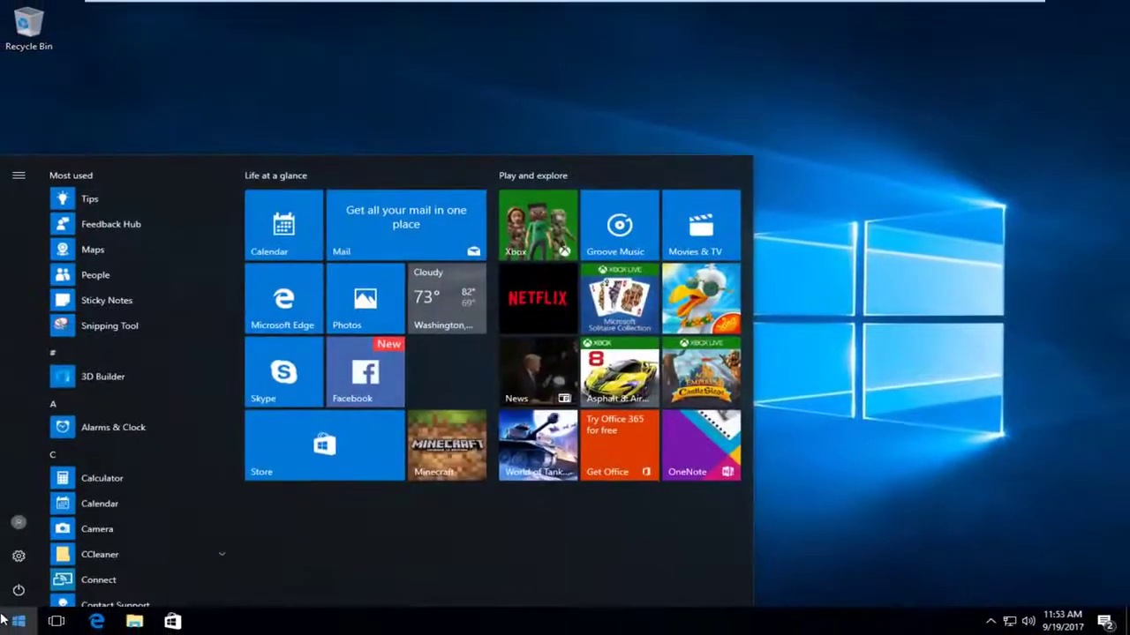
type("con")
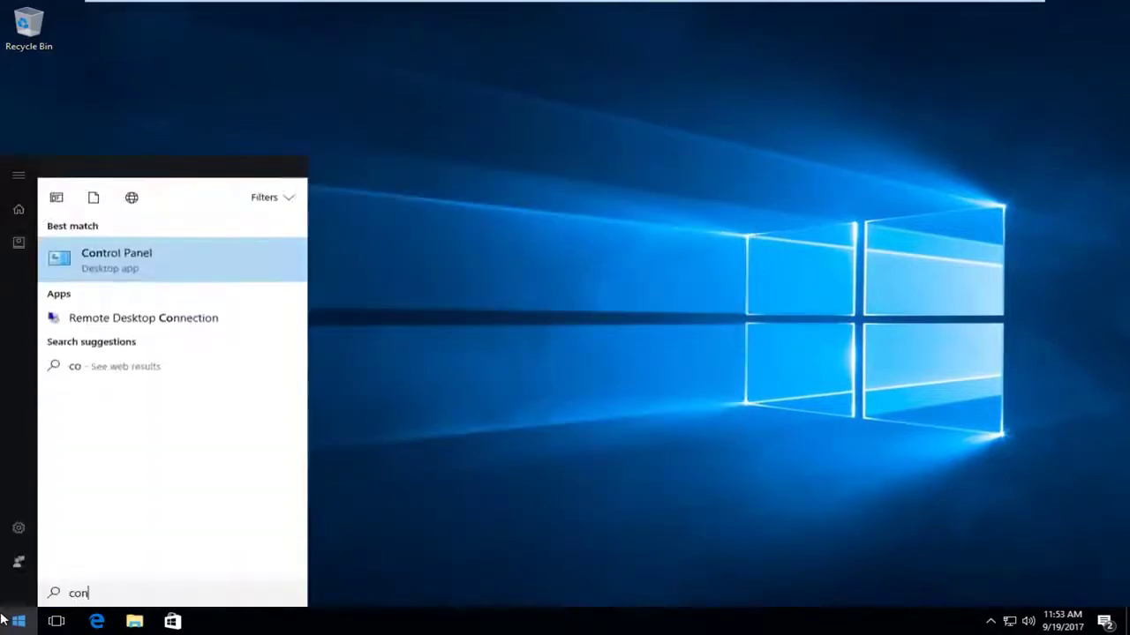
type("trol panel")
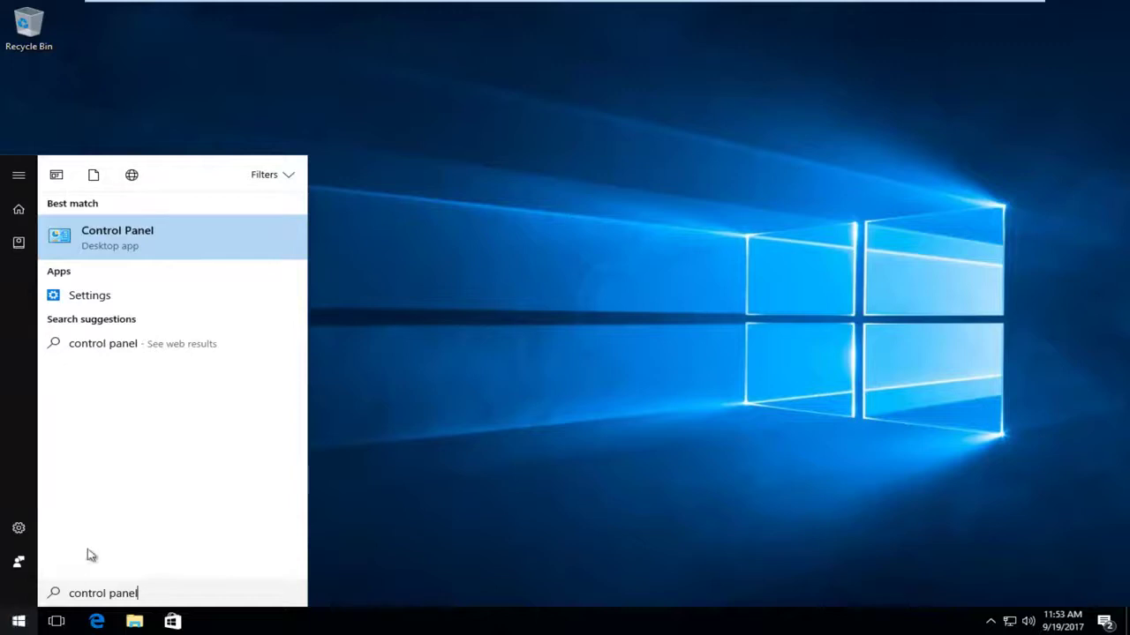
left_click(112, 253)
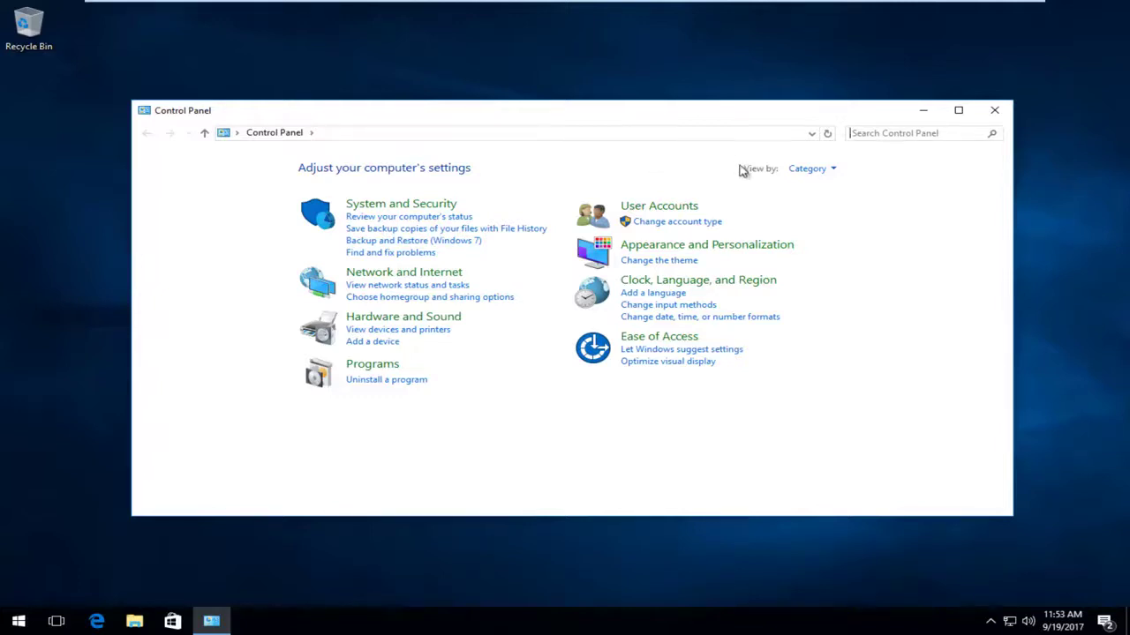
Switch Control Panel's View by to Large icons to list all items.
left_click(828, 172)
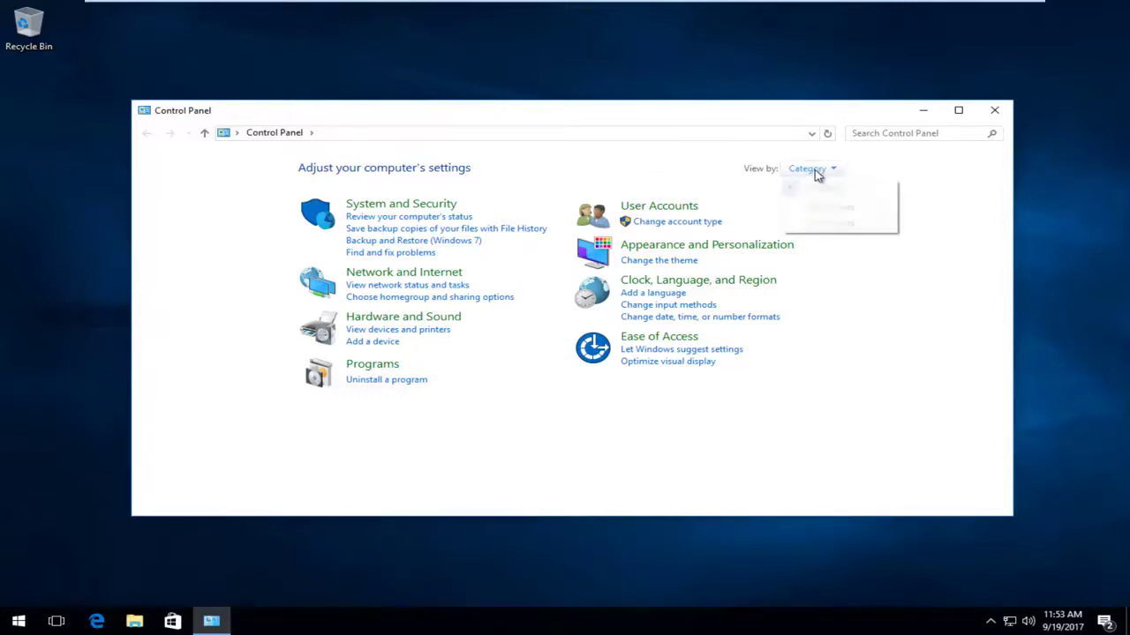
left_click(807, 212)
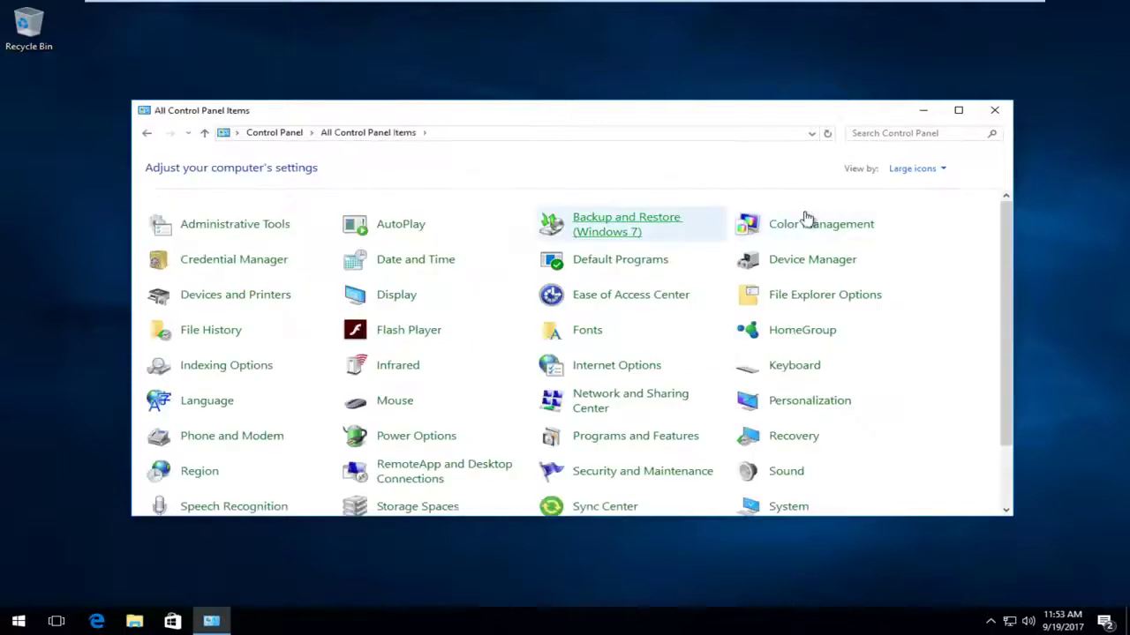
scroll(807, 217, "down", 1)
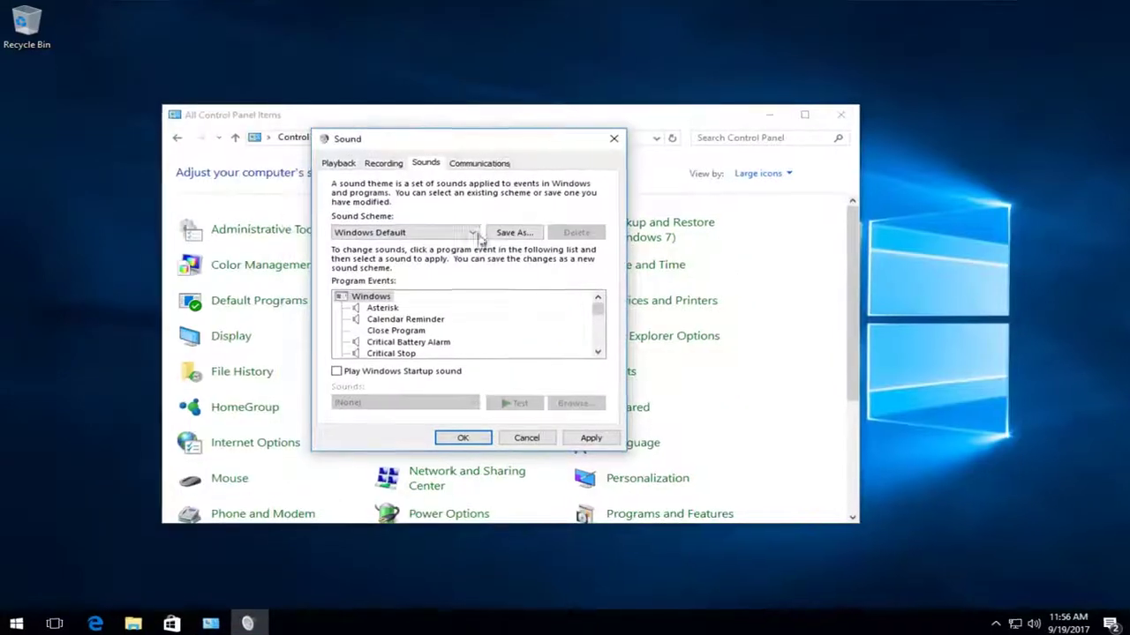
left_click(776, 116)
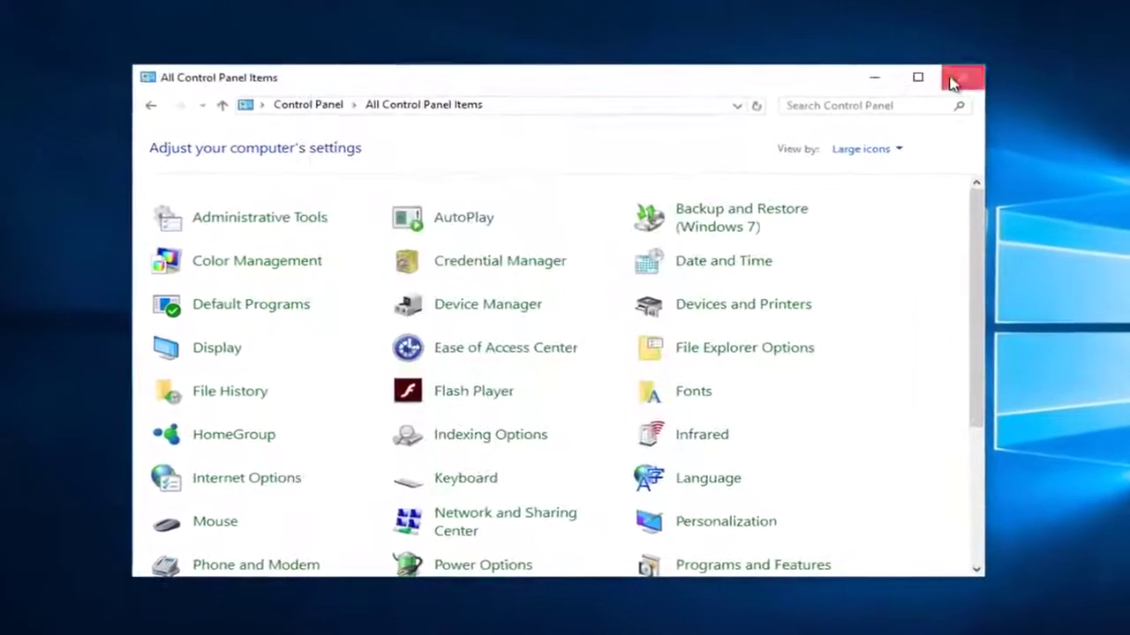
Enable Play Windows Startup sound and try the Alarm02 sound on a logon/logoff event.
left_click(958, 78)
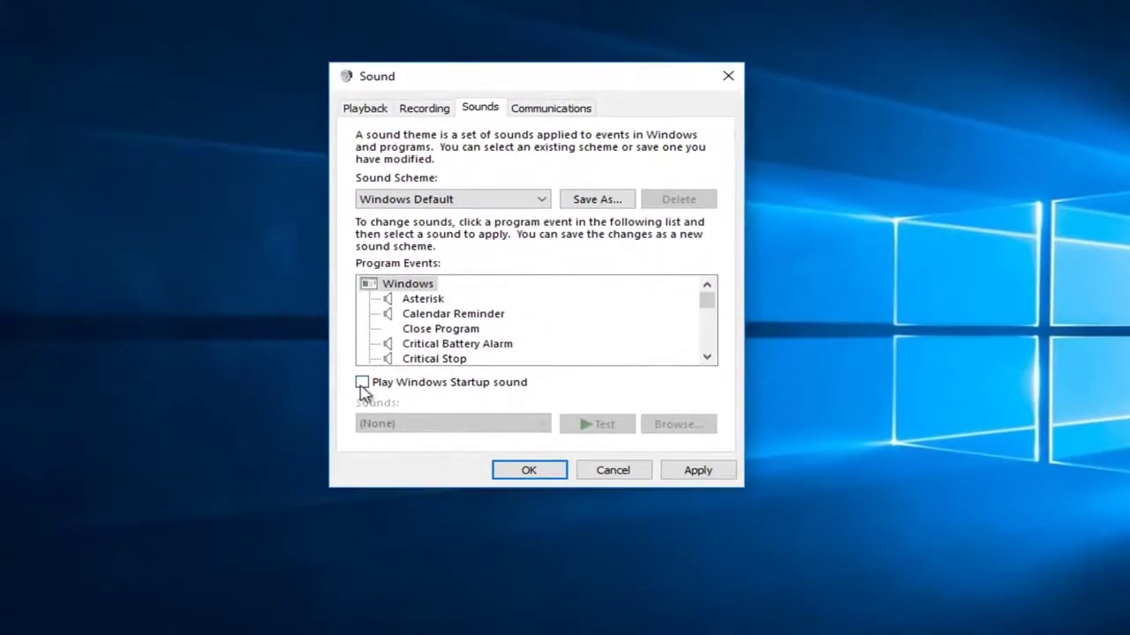
left_click(367, 390)
left_click(457, 330)
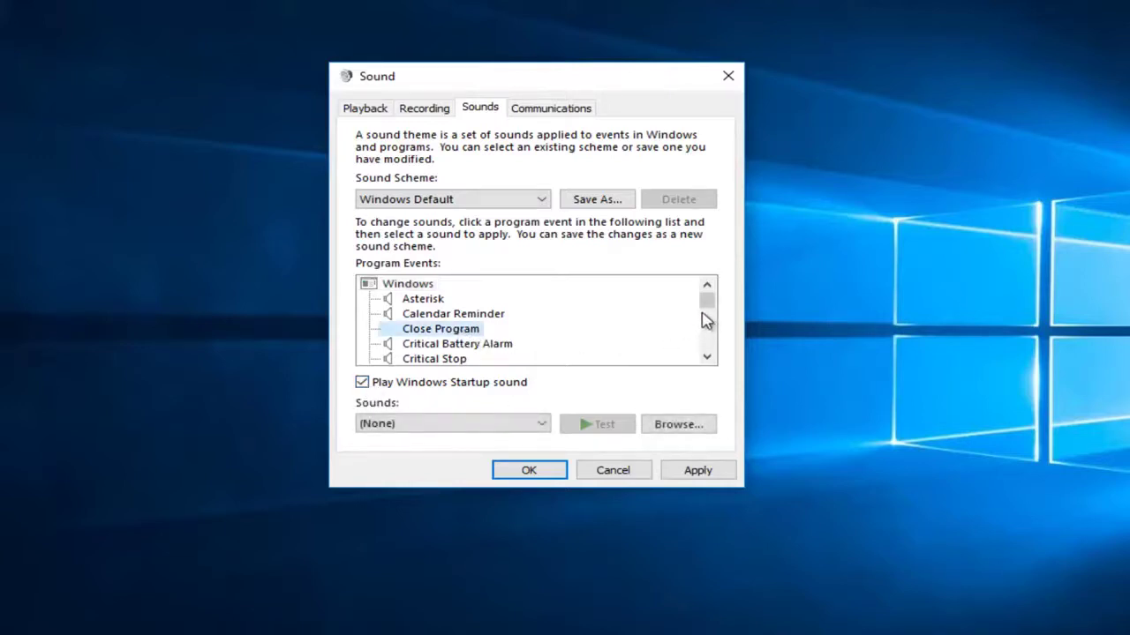
left_click_drag(706, 319, 708, 332)
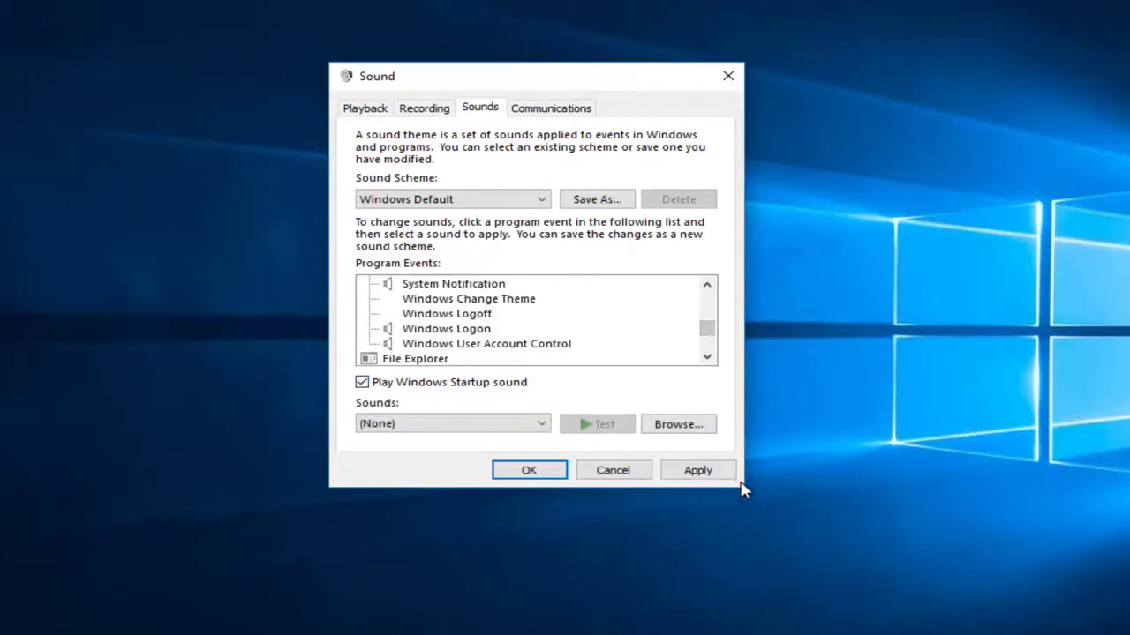
left_click(460, 315)
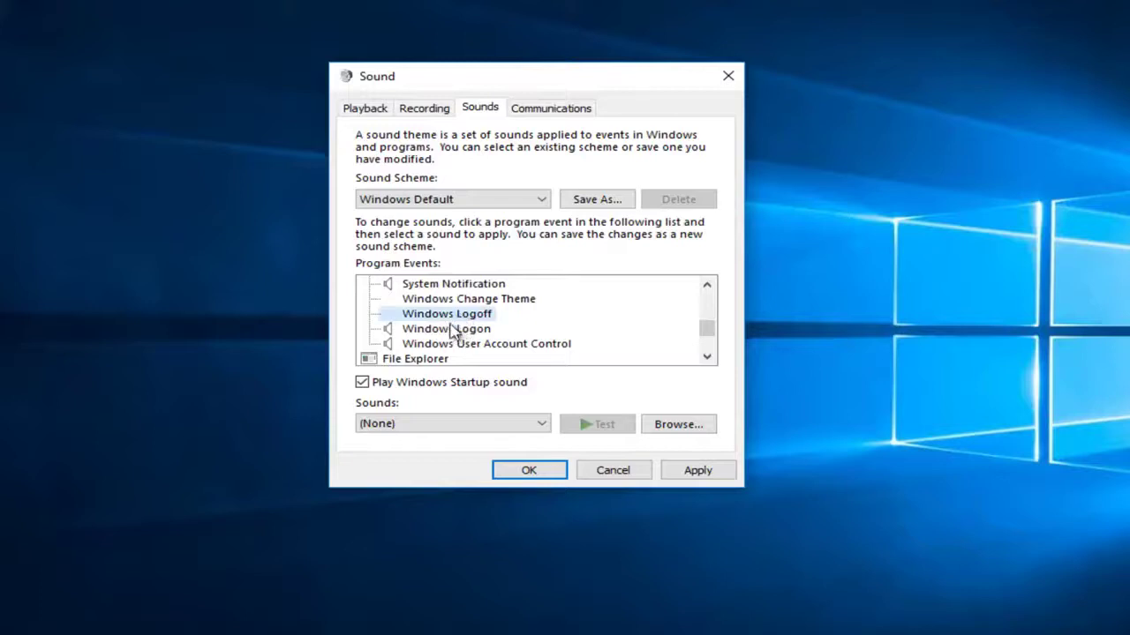
left_click(450, 329)
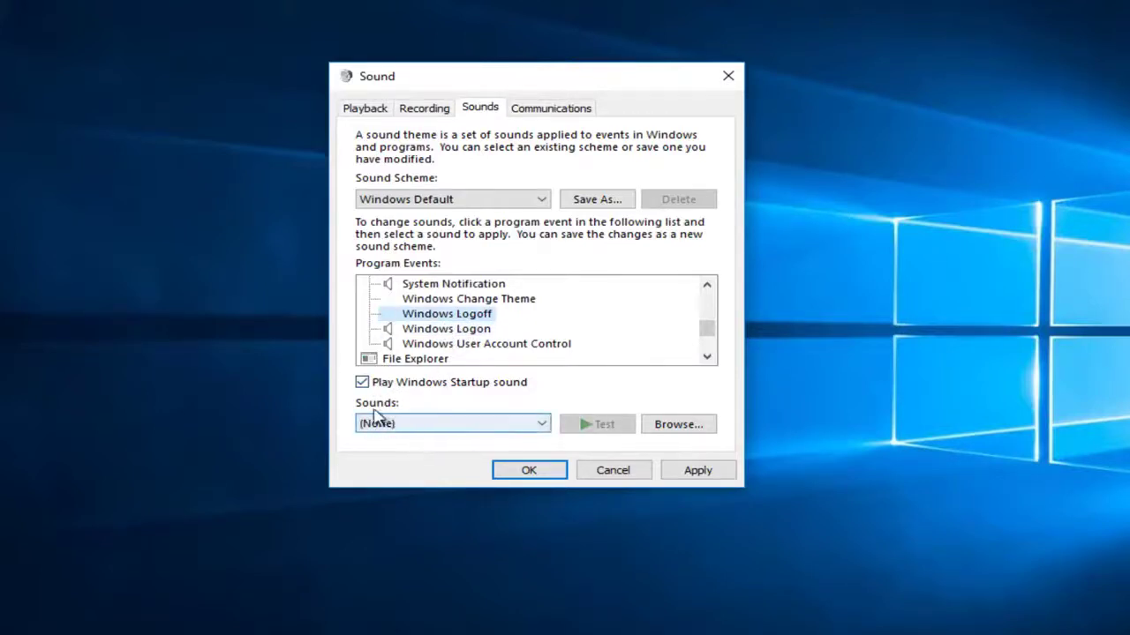
left_click(414, 426)
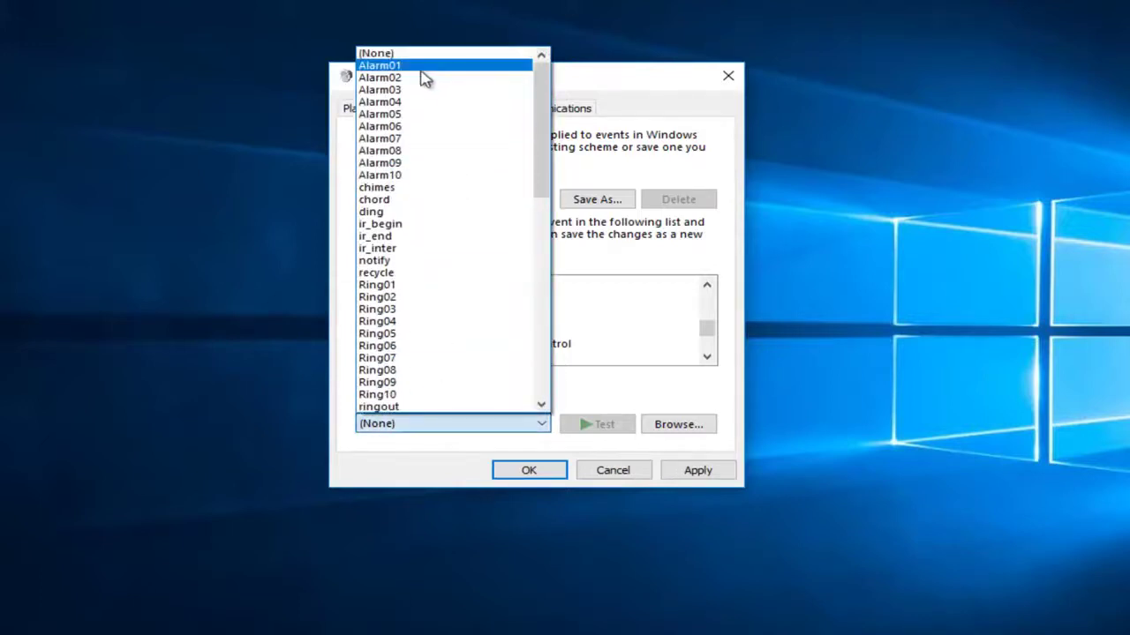
left_click(387, 82)
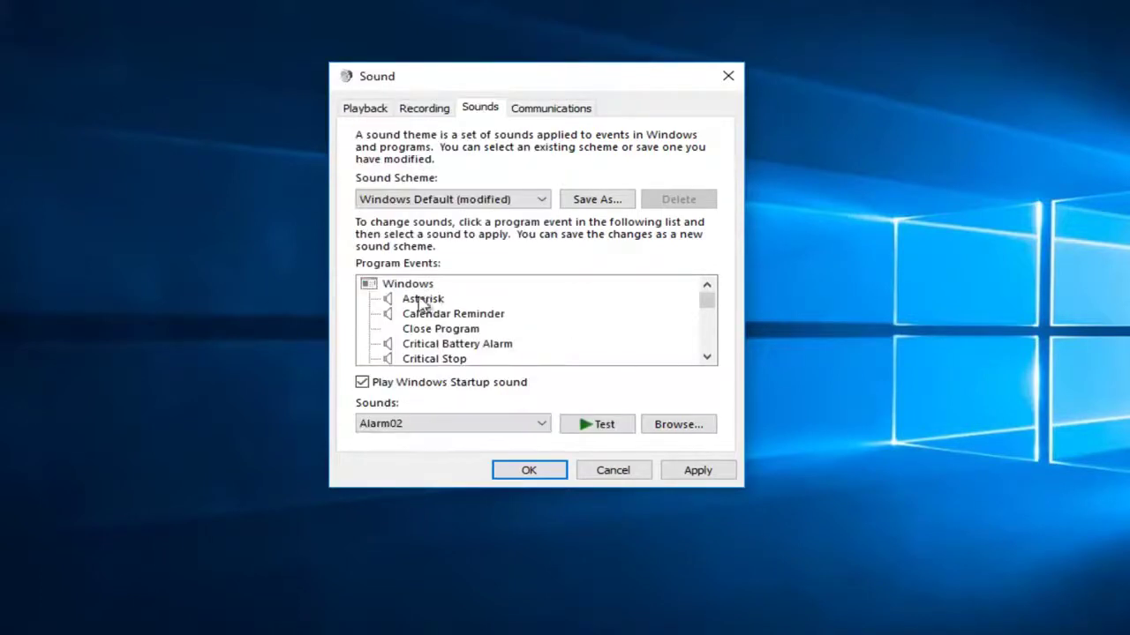
Revert to the Windows Default scheme without saving the old one, and save with OK.
left_click(388, 298)
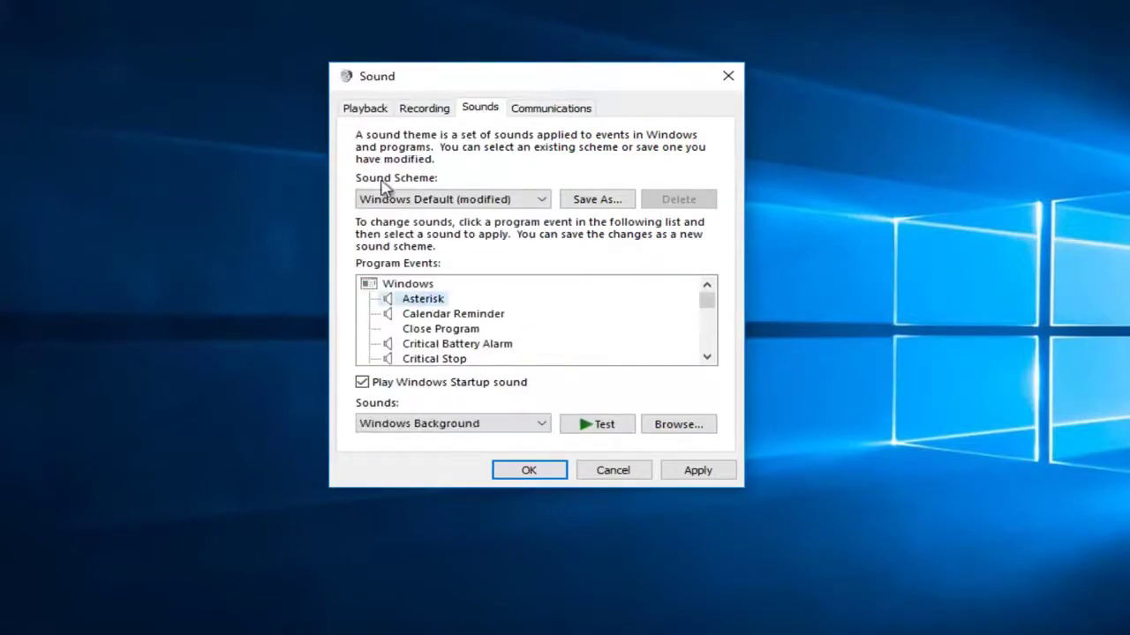
left_click(541, 201)
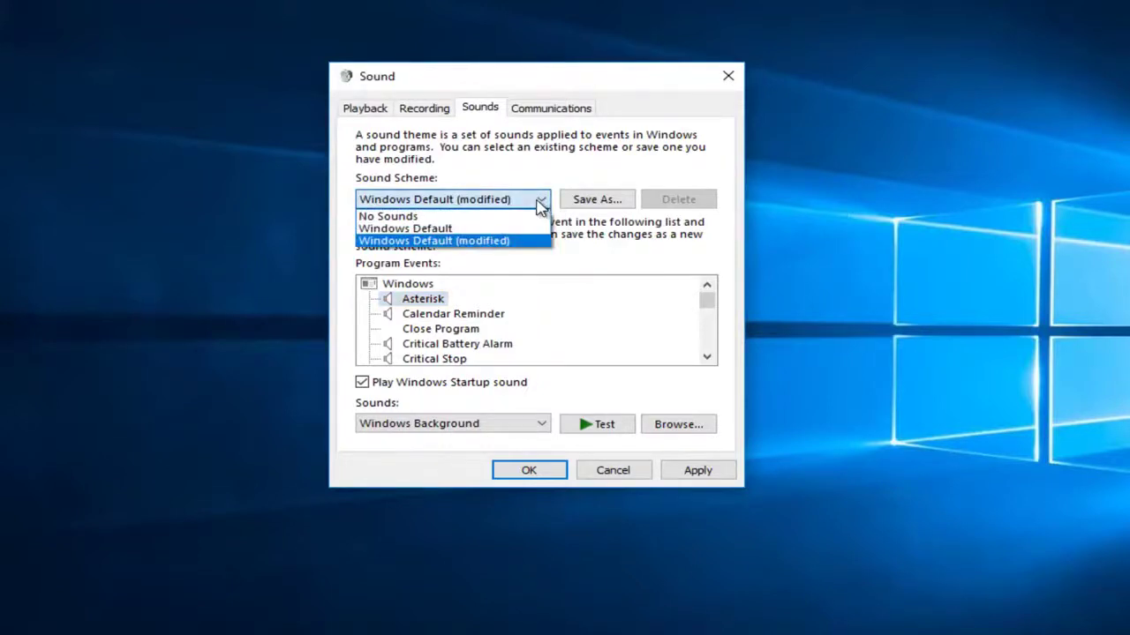
left_click(427, 230)
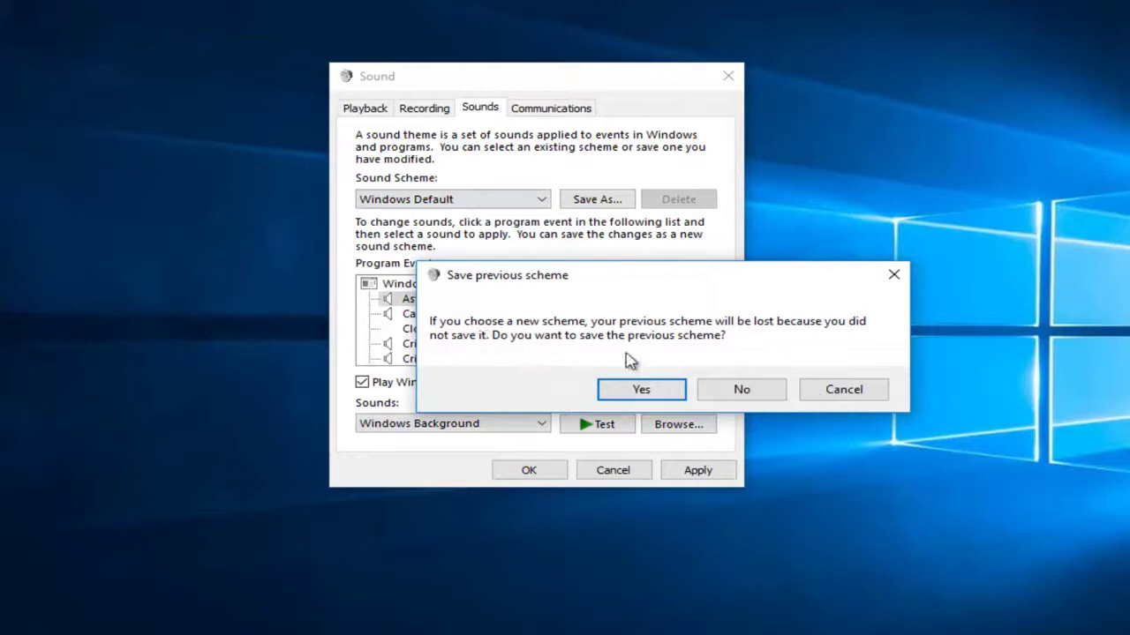
left_click(741, 389)
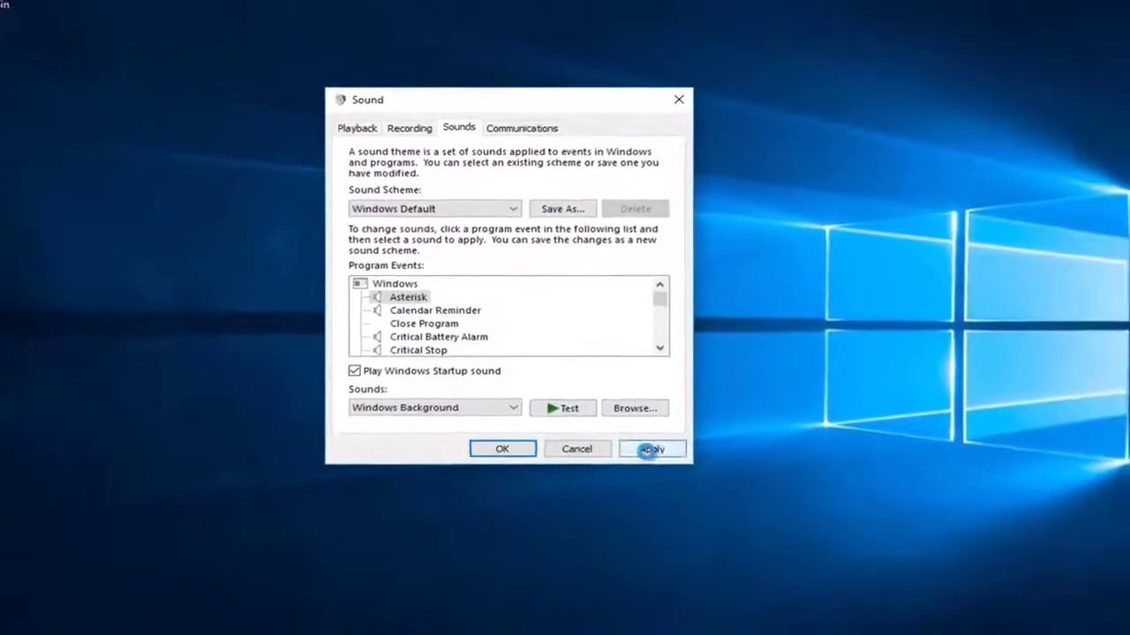
left_click(509, 455)
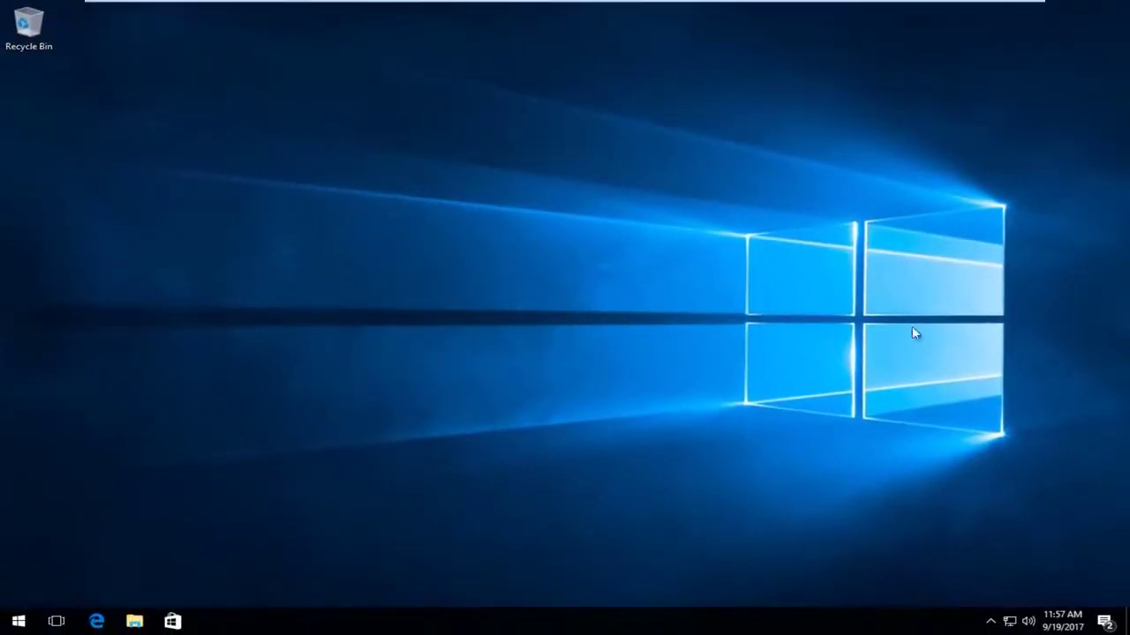
Open the C:\Windows\Media folder through a Start menu path search.
left_click(12, 624)
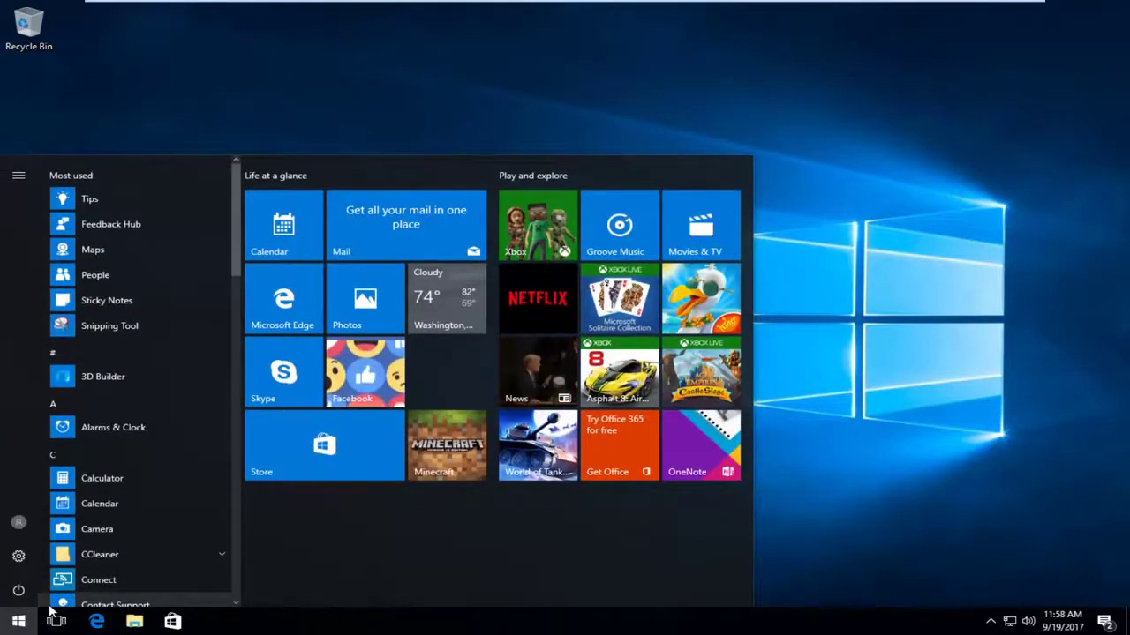
type("c:")
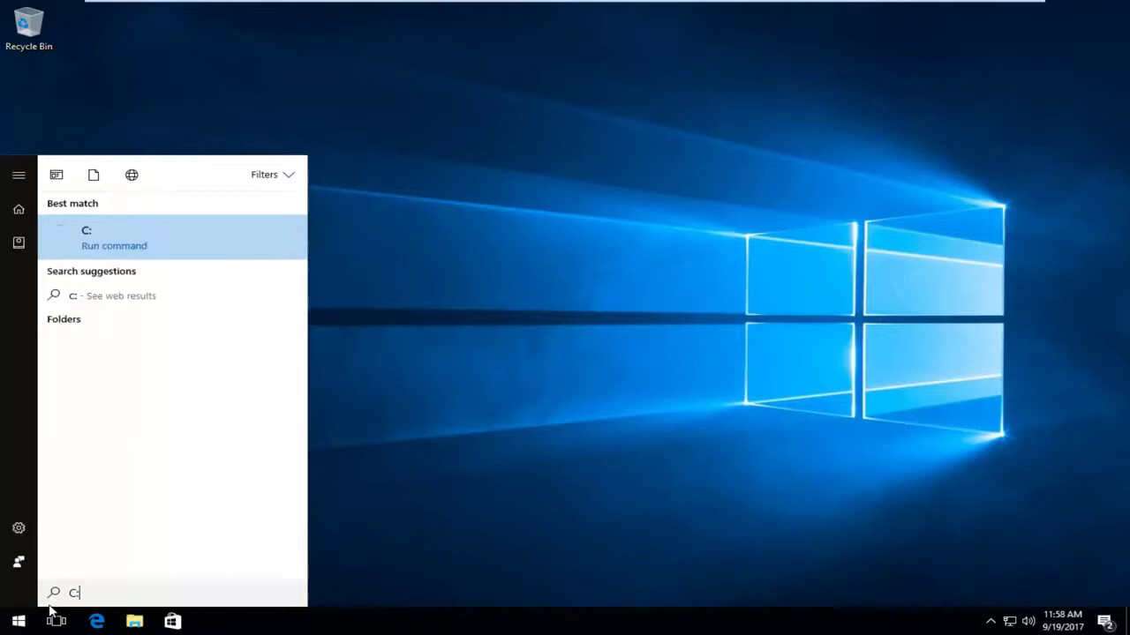
type("\\Windows")
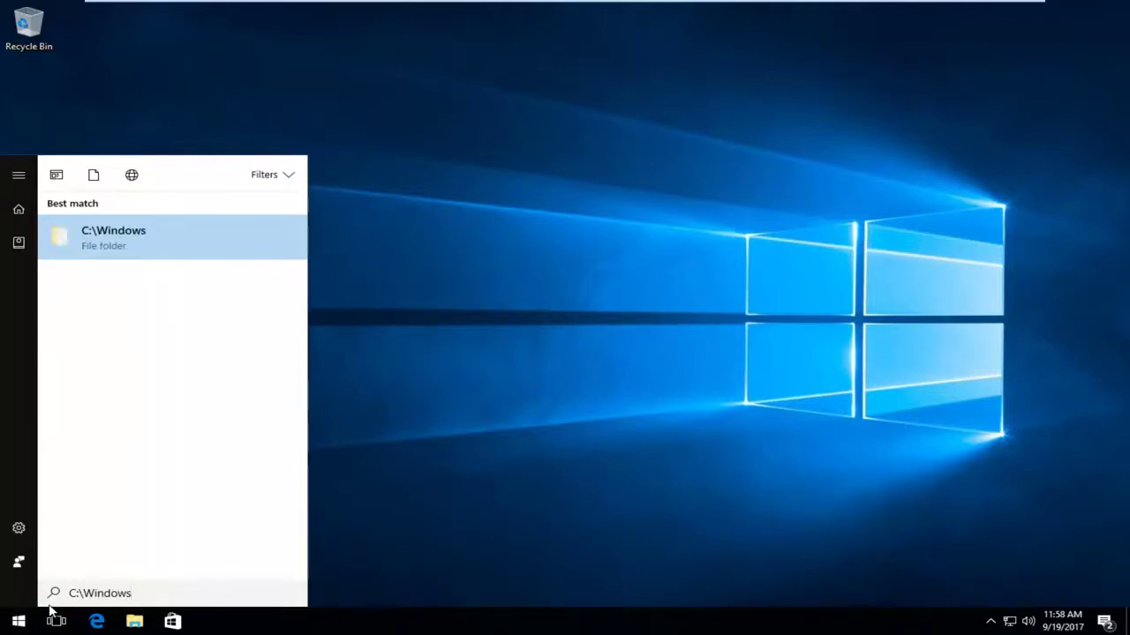
type("Temp")
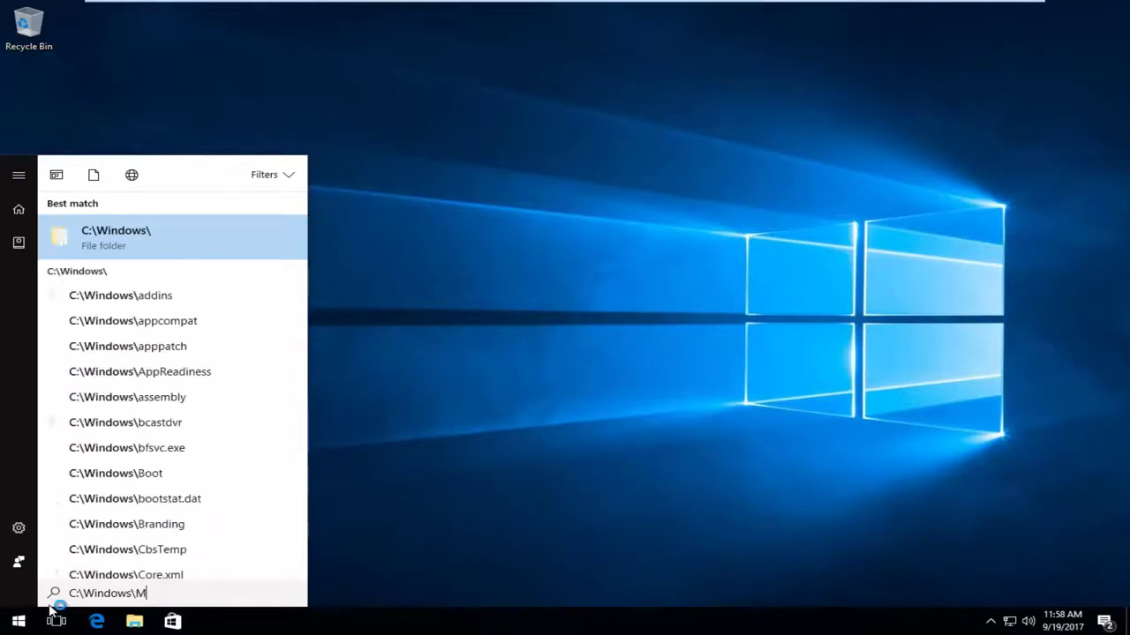
key("Return")
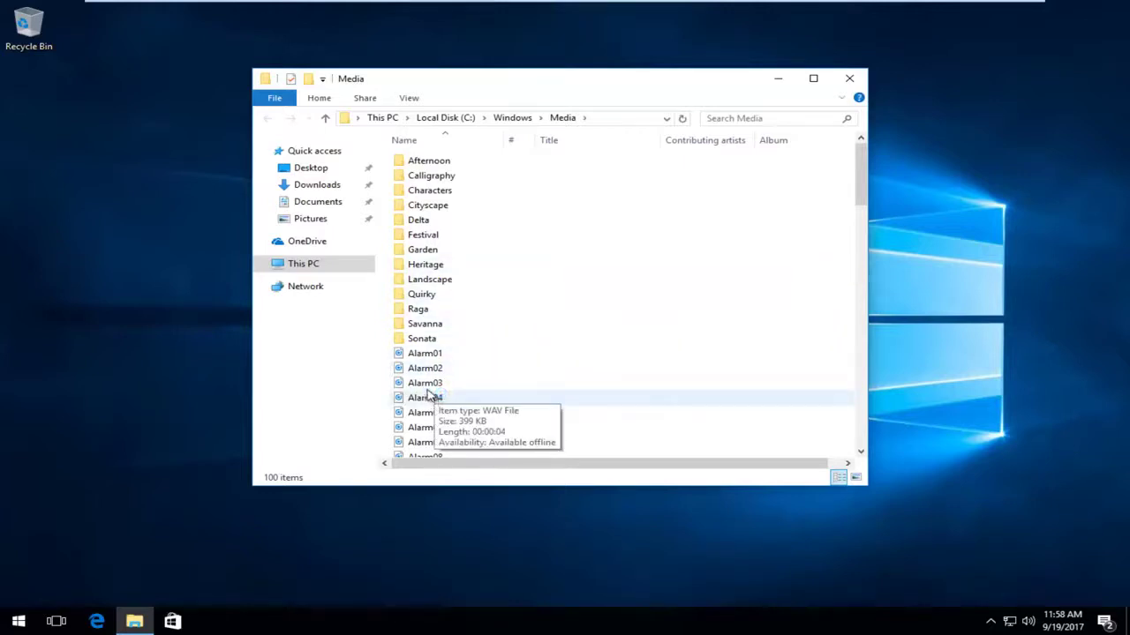
Scroll the Media folder down to the Windows Startup and Shutdown sound files.
scroll(653, 358, "down", 10)
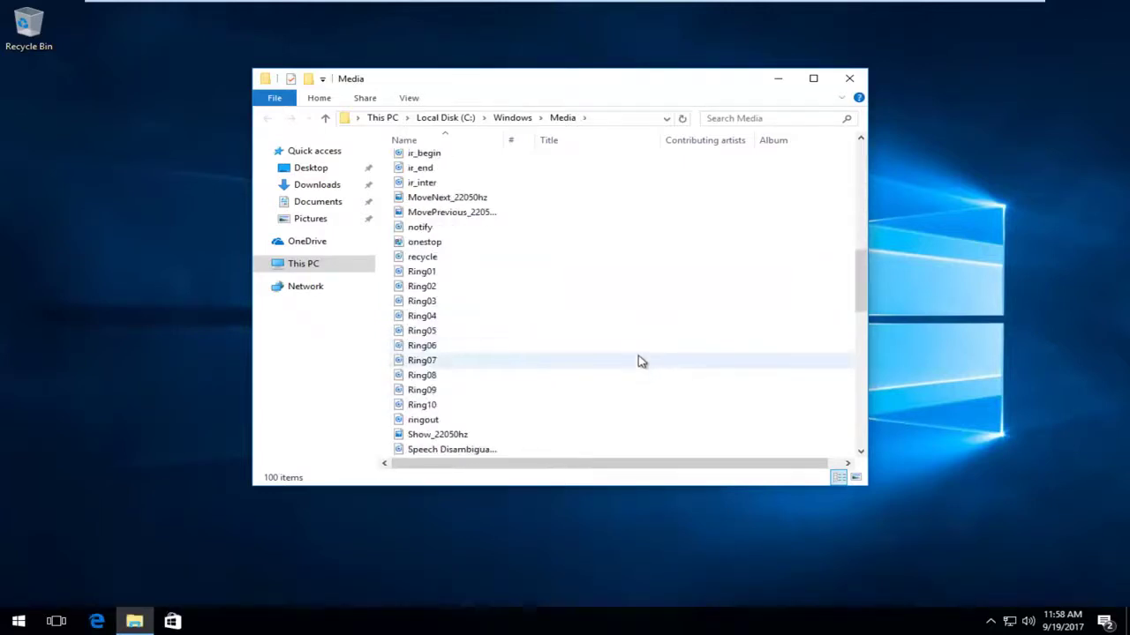
scroll(635, 364, "up", 10)
scroll(623, 371, "down", 20)
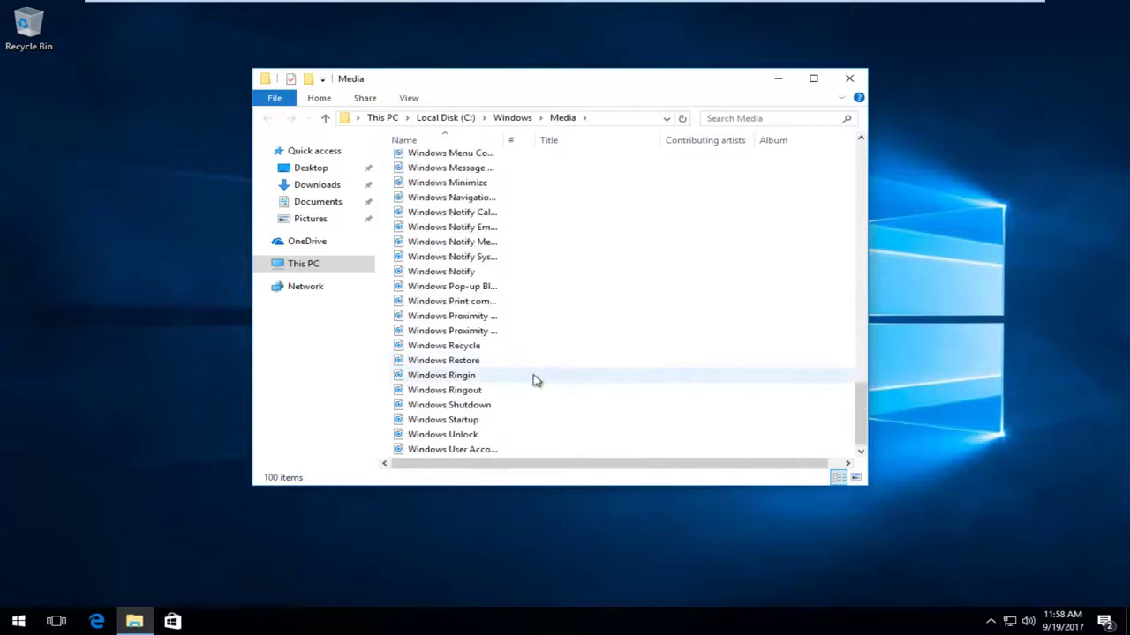